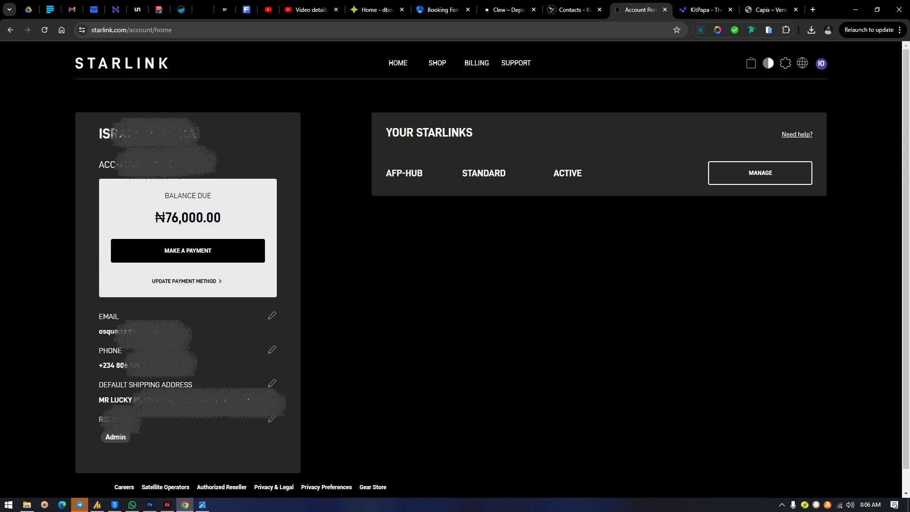
Highlight the ₦76,000.00 balance due, then go to the Billing page
{"action": "left_click_drag", "start_coordinate": [221, 217], "coordinate": [155, 217]}
{"action": "left_click", "coordinate": [155, 217]}
{"action": "left_click", "coordinate": [476, 63]}
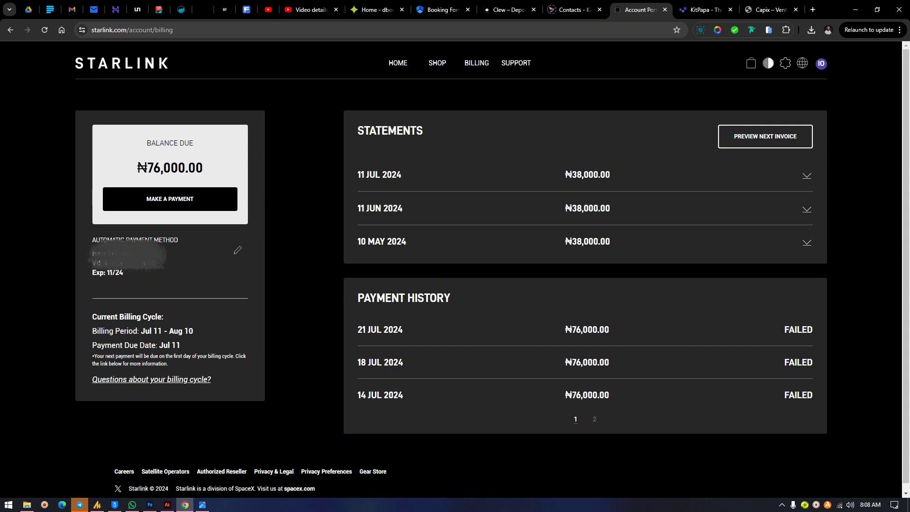
Show page 2 of payment history and highlight June's PENDING ₦38,000.00 and July's ₦76,000.00
{"action": "left_click", "coordinate": [594, 419]}
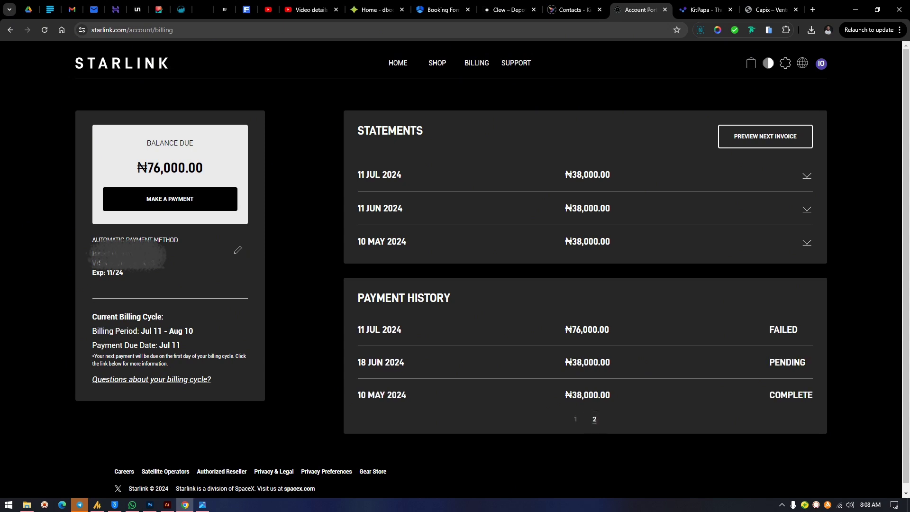
{"action": "double_click", "coordinate": [787, 362]}
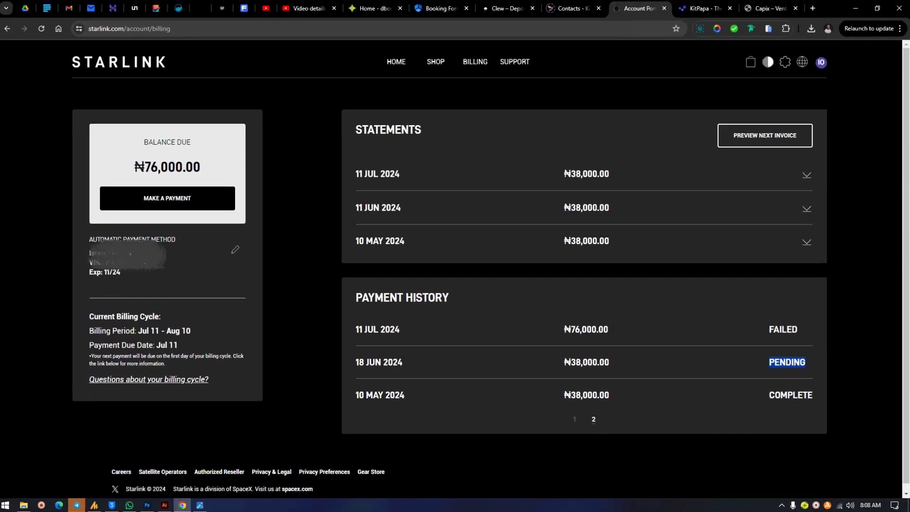
{"action": "left_click_drag", "start_coordinate": [535, 361], "coordinate": [586, 361]}
{"action": "double_click", "coordinate": [587, 330]}
{"action": "left_click", "coordinate": [587, 329]}
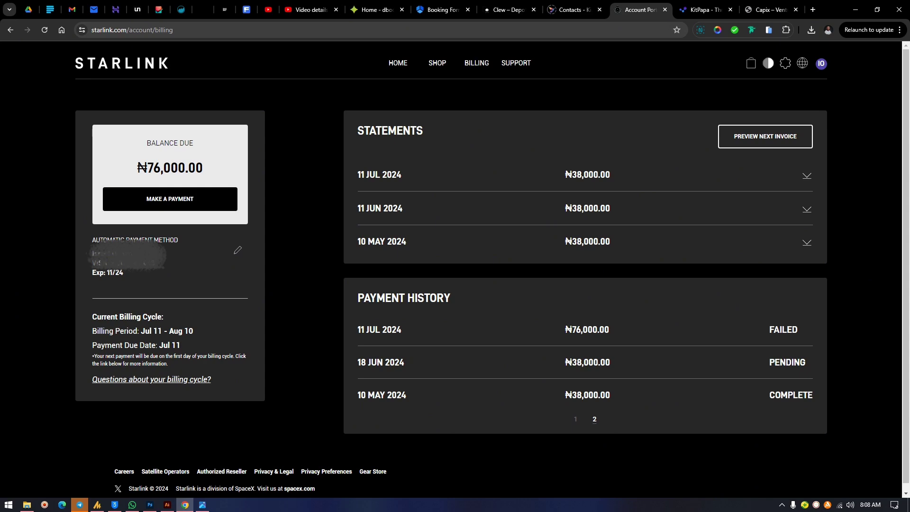
{"action": "left_click_drag", "start_coordinate": [565, 329], "coordinate": [609, 329]}
Go to Support and open the Billing topic with its Refunds and Payment Issues subtopics
{"action": "left_click", "coordinate": [516, 63]}
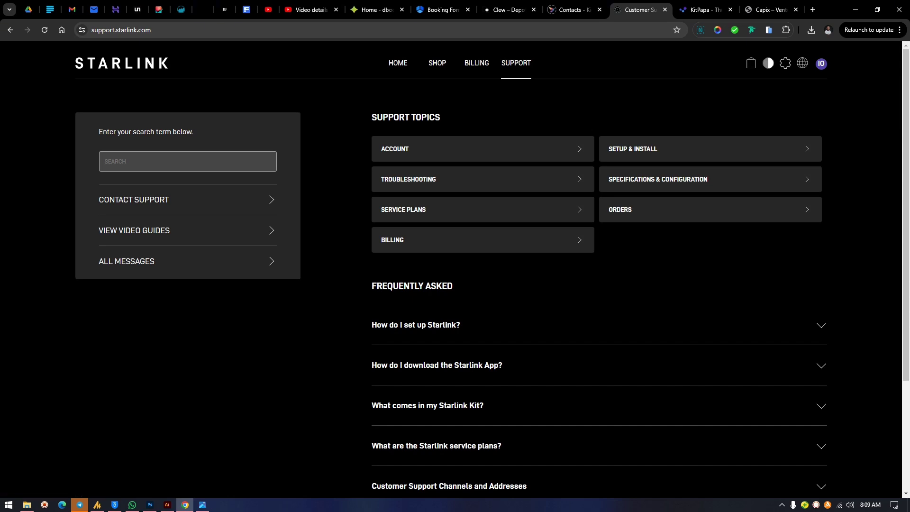
{"action": "left_click", "coordinate": [483, 239]}
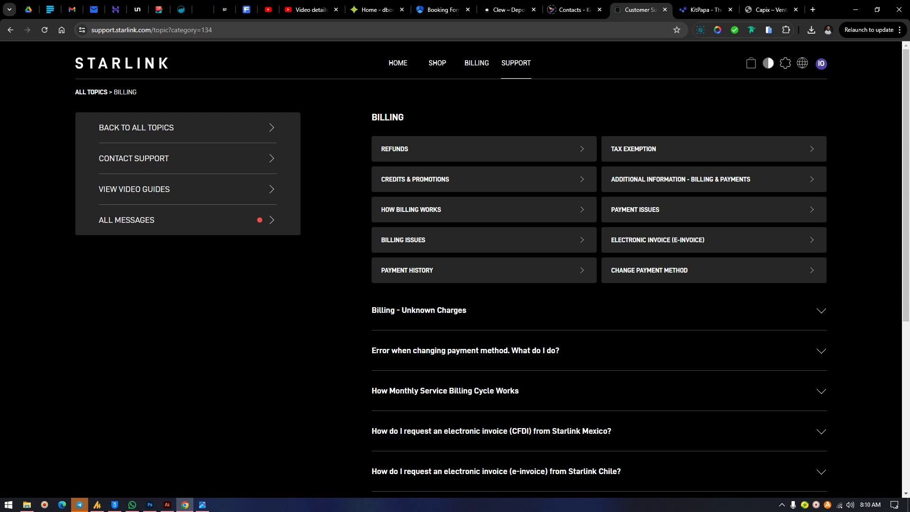
{"action": "scroll", "coordinate": [599, 266], "scroll_direction": "down", "scroll_amount": 5}
{"action": "scroll", "coordinate": [599, 266], "scroll_direction": "up", "scroll_amount": 5}
{"action": "scroll", "coordinate": [599, 265], "scroll_direction": "down", "scroll_amount": 5}
{"action": "scroll", "coordinate": [598, 266], "scroll_direction": "up", "scroll_amount": 5}
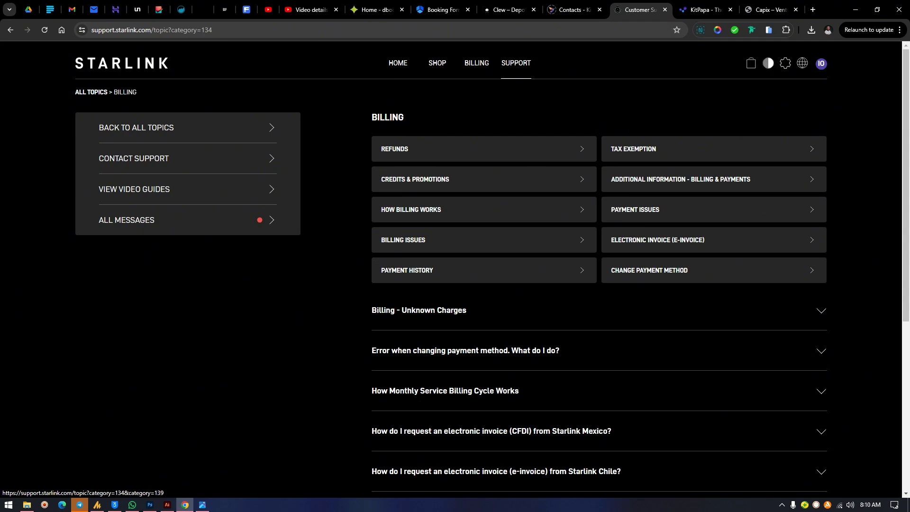
Open Billing Issues and scroll to the 'Payment Failed' email FAQ
{"action": "left_click", "coordinate": [483, 239]}
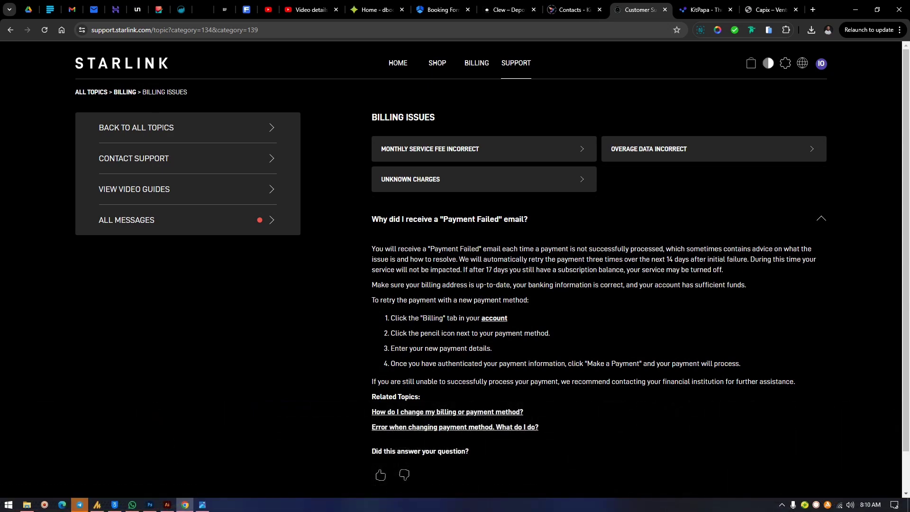
{"action": "scroll", "coordinate": [492, 268], "scroll_direction": "down", "scroll_amount": 2}
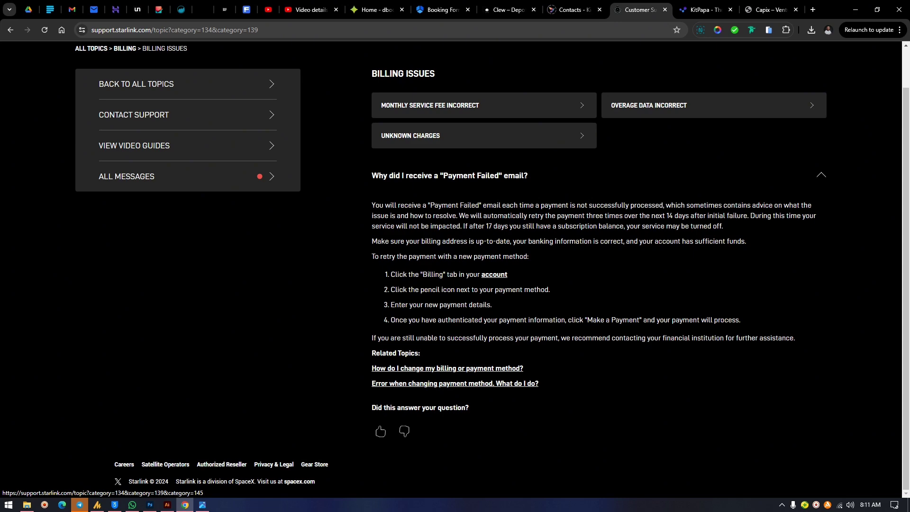
Open the Unknown Charges article and rate it as not answering the question
{"action": "left_click", "coordinate": [474, 135]}
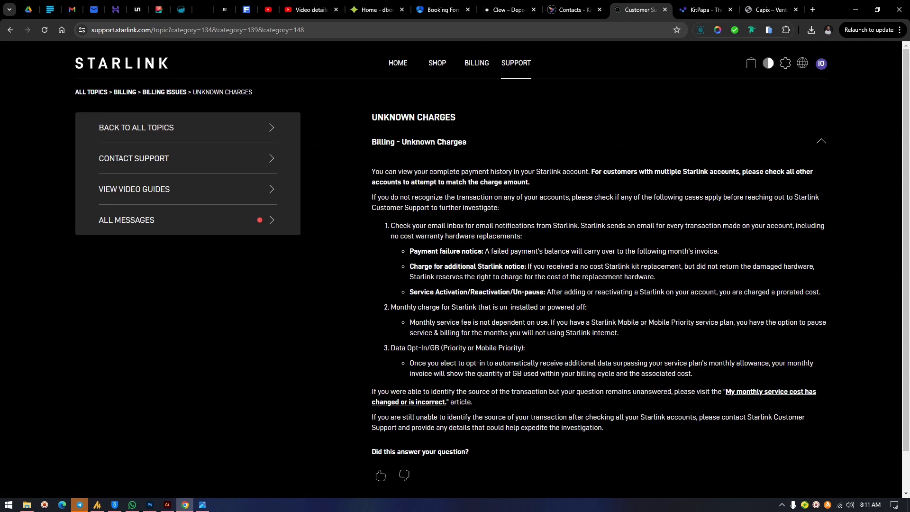
{"action": "scroll", "coordinate": [491, 268], "scroll_direction": "down", "scroll_amount": 2}
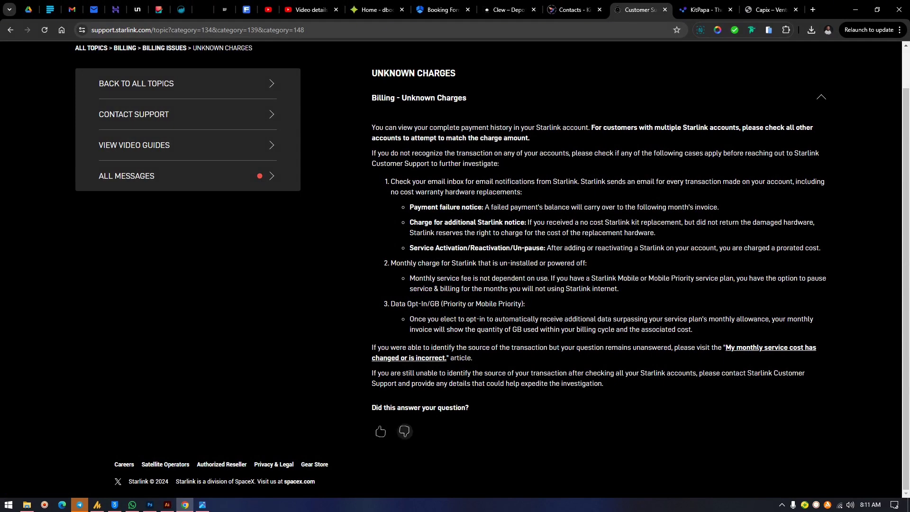
{"action": "left_click", "coordinate": [404, 431]}
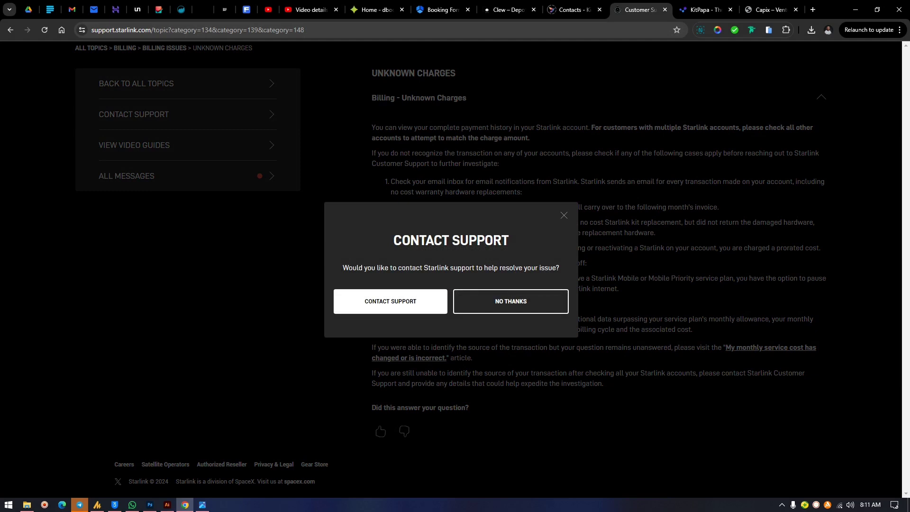
Paste the doubled July charges question into the ticket description and reuse it as the title
{"action": "key", "text": "Escape"}
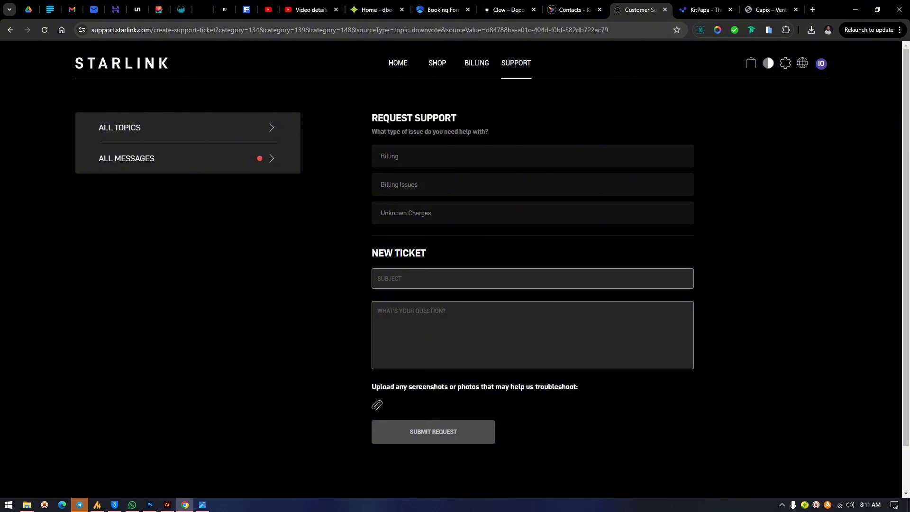
{"action": "left_click", "coordinate": [532, 278]}
{"action": "left_click", "coordinate": [532, 332]}
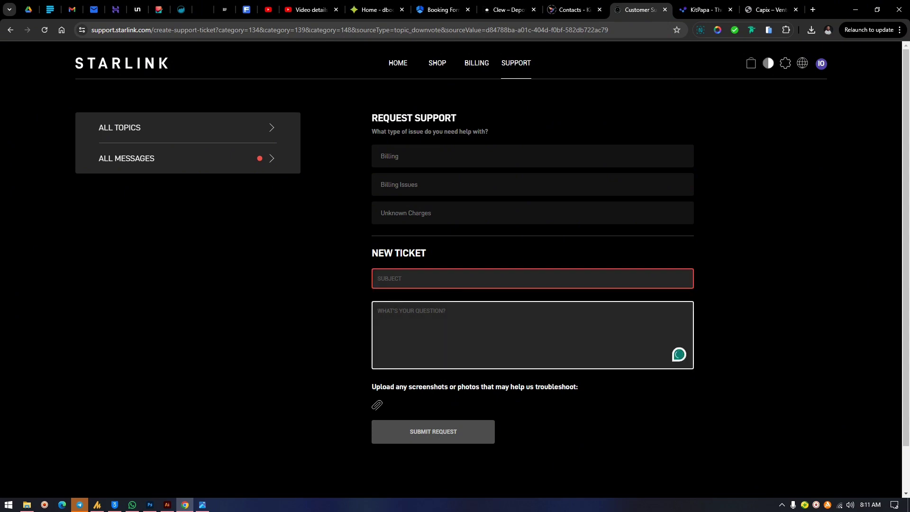
{"action": "type", "text": "My Payment charges for July is doubled"}
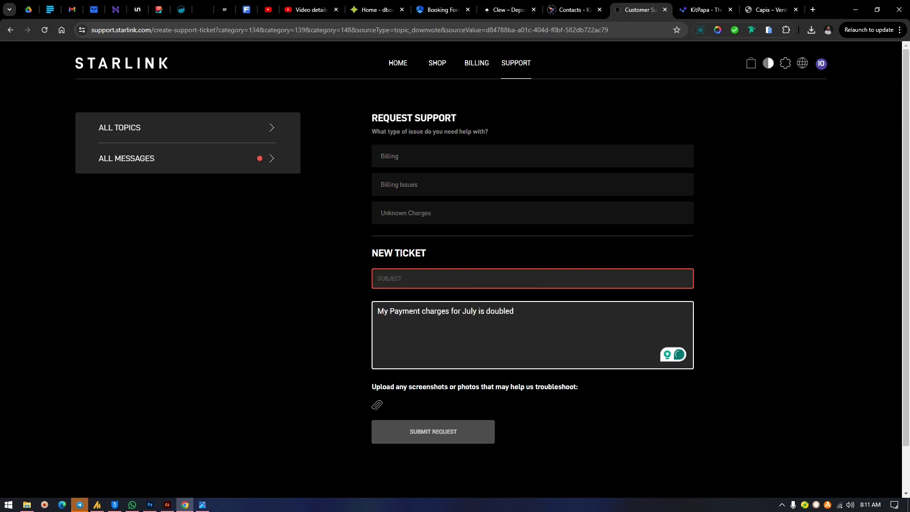
{"action": "key", "text": "ctrl+a"}
{"action": "key", "text": "ctrl+c"}
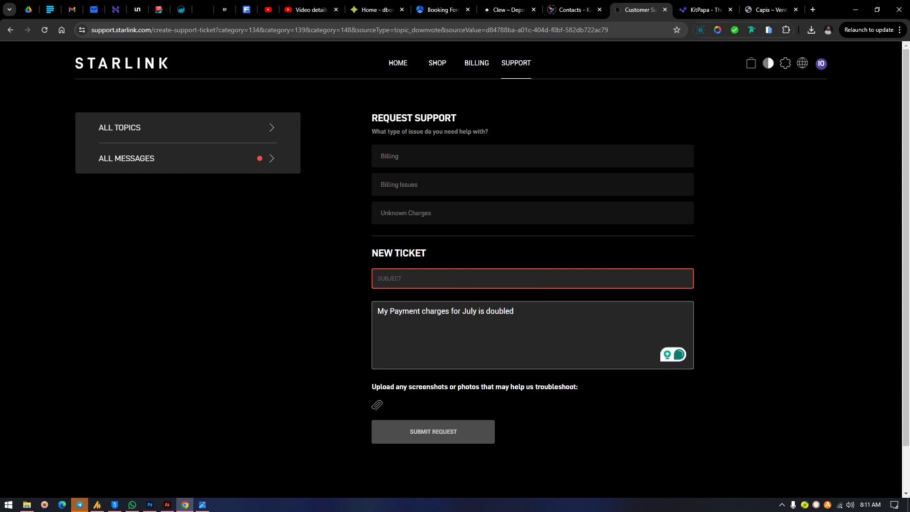
{"action": "left_click", "coordinate": [531, 278]}
{"action": "key", "text": "ctrl+v"}
Replace the description with the detailed complaint message drafted in the chat
{"action": "triple_click", "coordinate": [445, 310]}
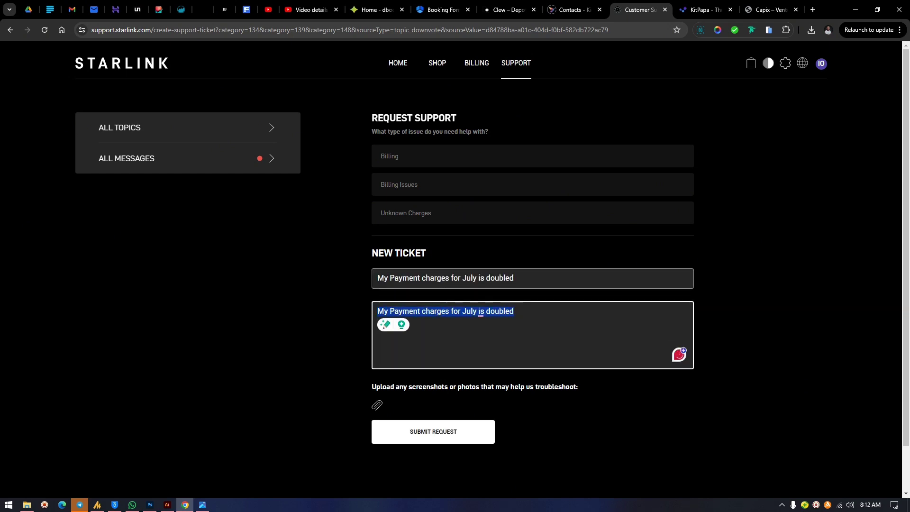
{"action": "left_click", "coordinate": [132, 504]}
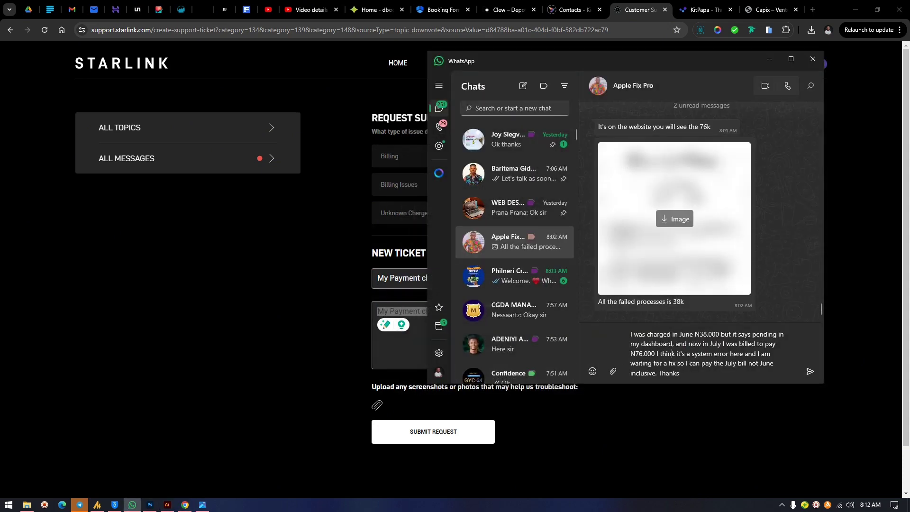
{"action": "key", "text": "ctrl+a"}
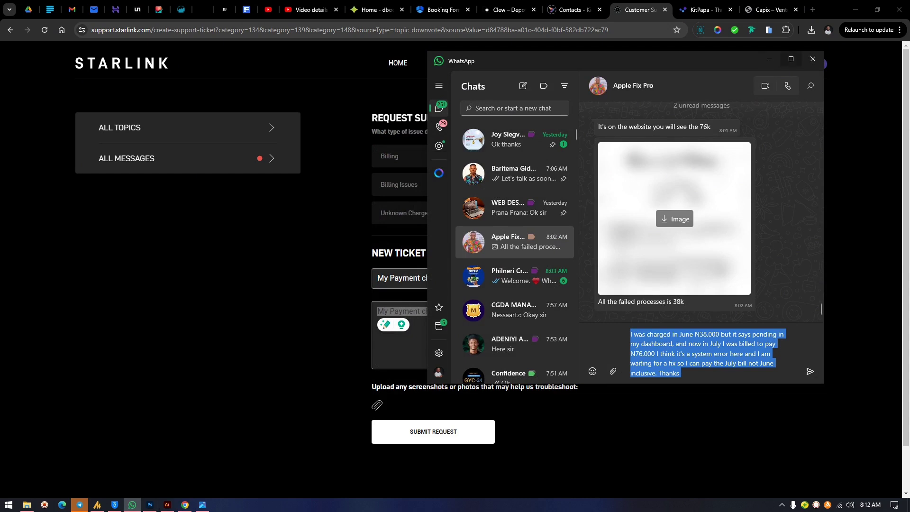
{"action": "left_click", "coordinate": [132, 504]}
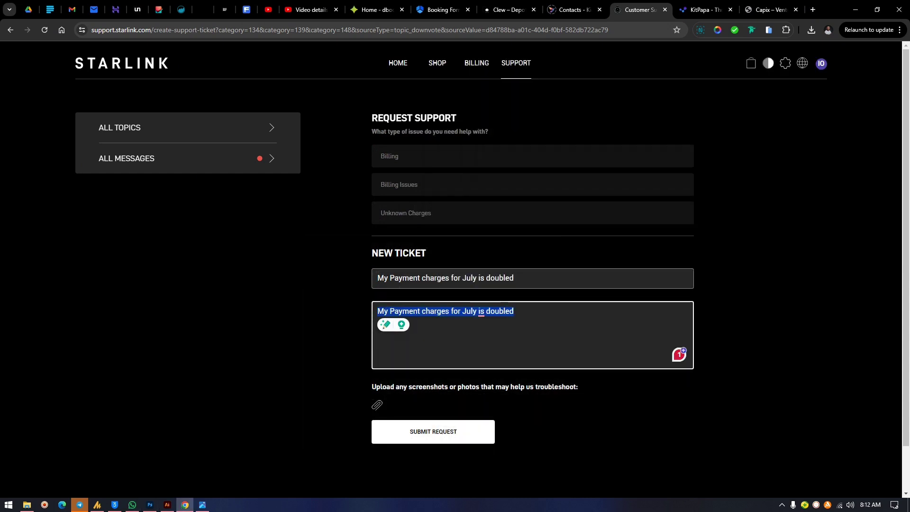
{"action": "key", "text": "ctrl+v"}
Make the title read 'My Payment charges for July are doubled' and remove a stray comma in the description
{"action": "left_click", "coordinate": [484, 277]}
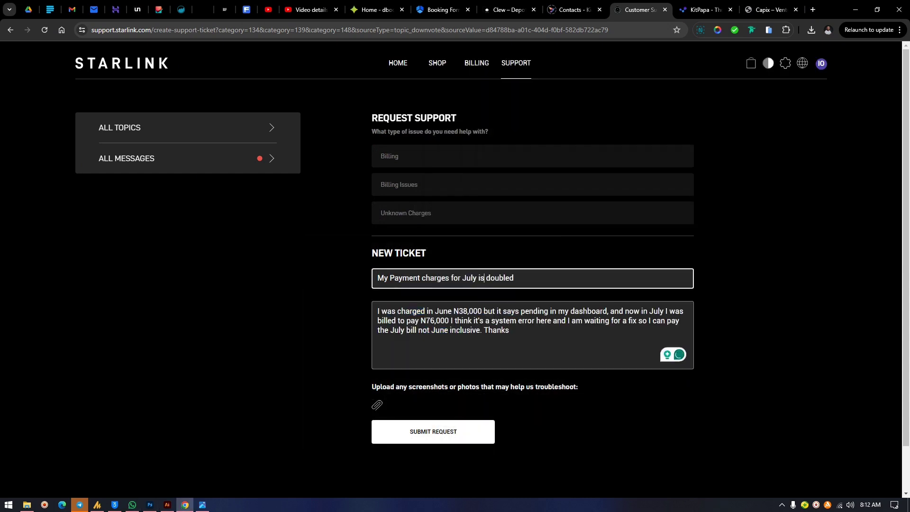
{"action": "key", "text": "BackSpace"}
{"action": "key", "text": "BackSpace"}
{"action": "type", "text": "are"}
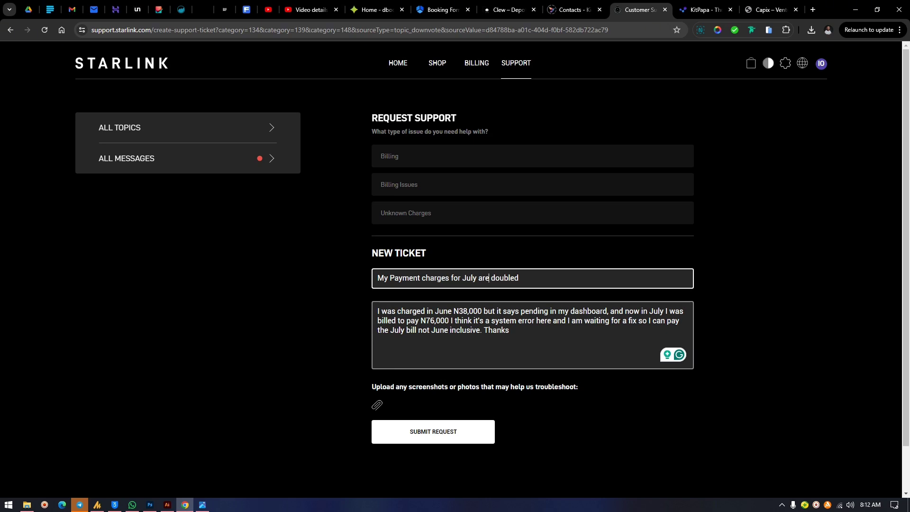
{"action": "left_click", "coordinate": [532, 321]}
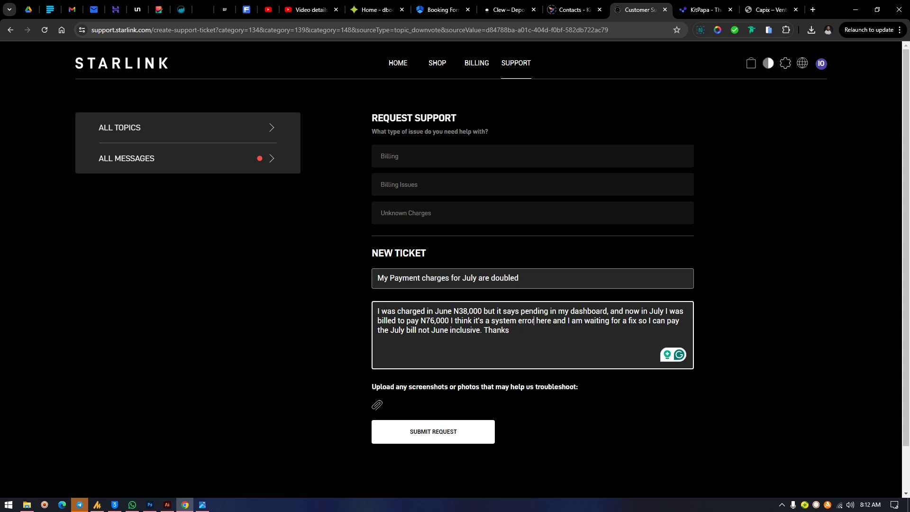
{"action": "type", "text": ","}
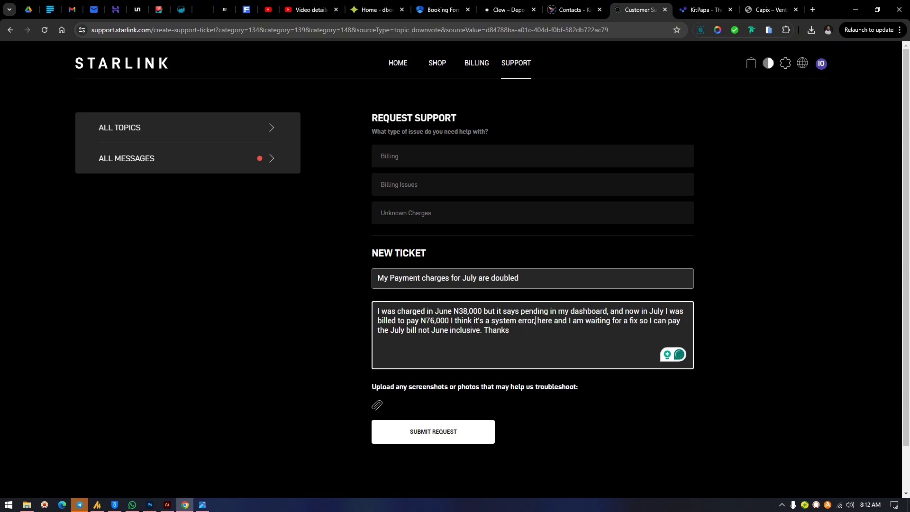
{"action": "key", "text": "BackSpace"}
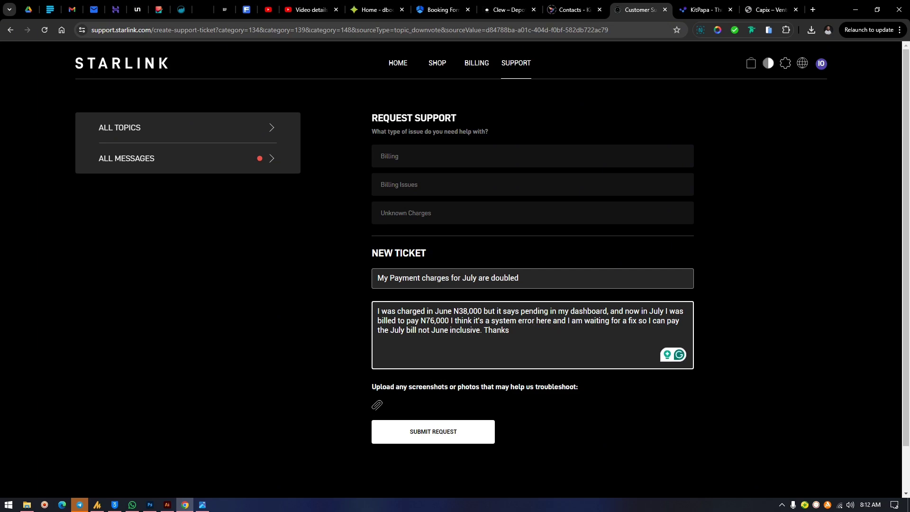
Attach the Starlink screenshot from the Desktop to the support ticket
{"action": "left_click", "coordinate": [377, 405]}
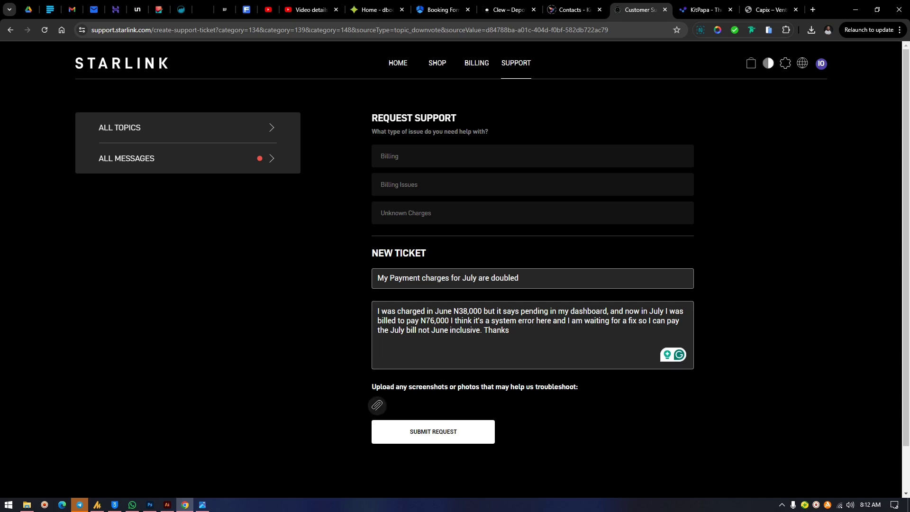
{"action": "scroll", "coordinate": [265, 130], "scroll_direction": "down", "scroll_amount": 10}
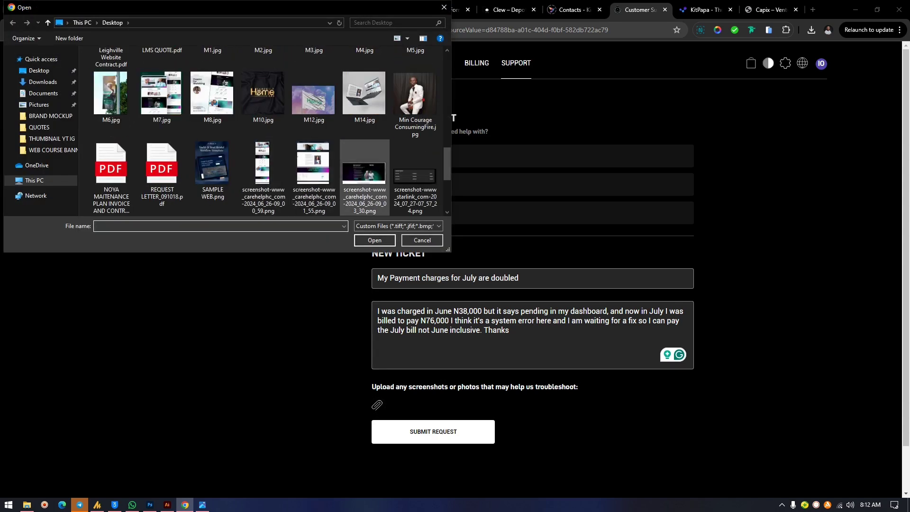
{"action": "double_click", "coordinate": [415, 177]}
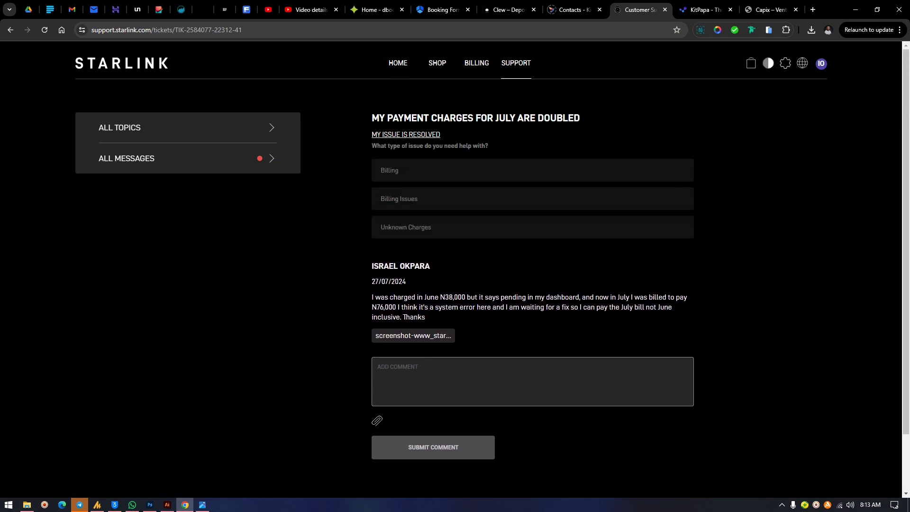
Start a comment on the new ticket in the Add Comment box
{"action": "left_click", "coordinate": [532, 381]}
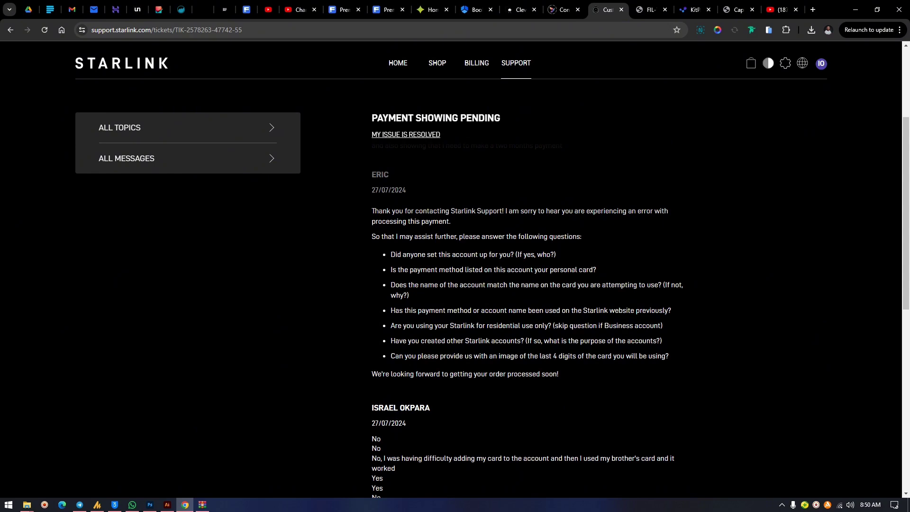
{"action": "left_click_drag", "start_coordinate": [669, 355], "coordinate": [562, 356]}
{"action": "scroll", "coordinate": [521, 322], "scroll_direction": "down", "scroll_amount": 5}
{"action": "scroll", "coordinate": [521, 322], "scroll_direction": "up", "scroll_amount": 4}
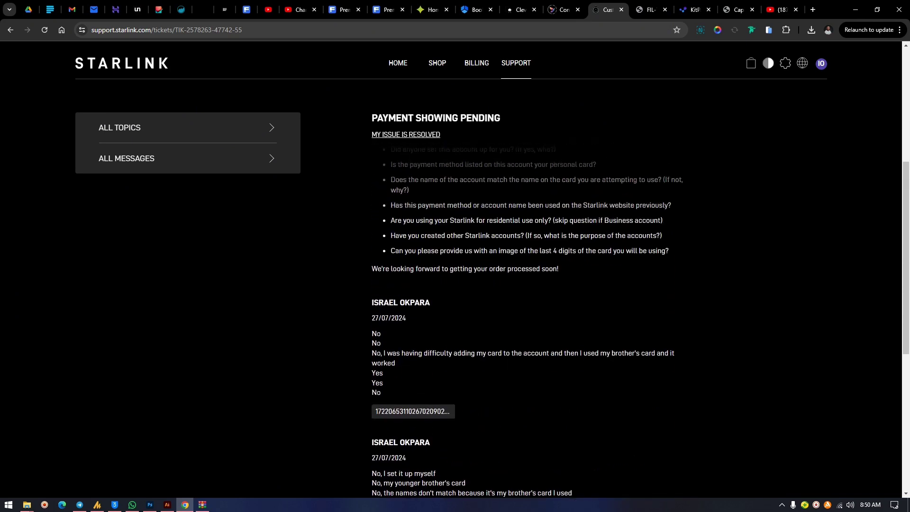
{"action": "scroll", "coordinate": [521, 322], "scroll_direction": "down", "scroll_amount": 1}
{"action": "left_click_drag", "start_coordinate": [372, 344], "coordinate": [395, 373]}
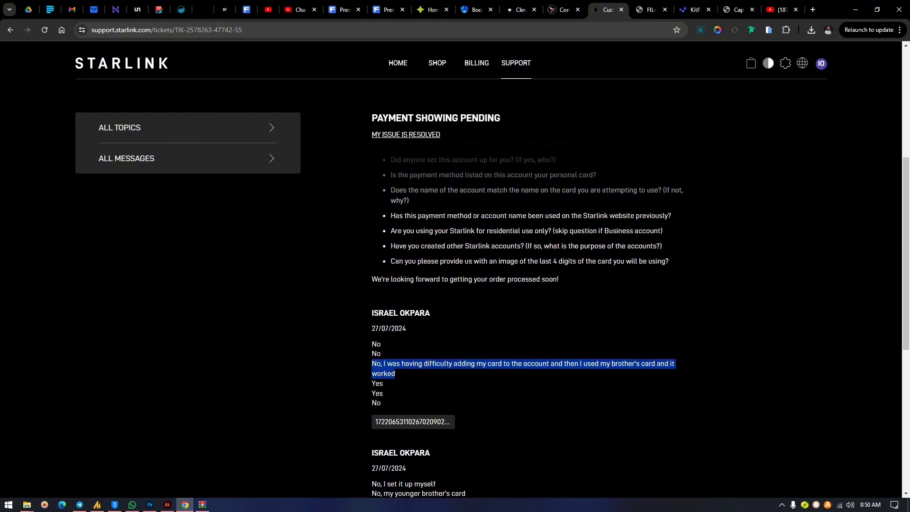
{"action": "left_click", "coordinate": [395, 373]}
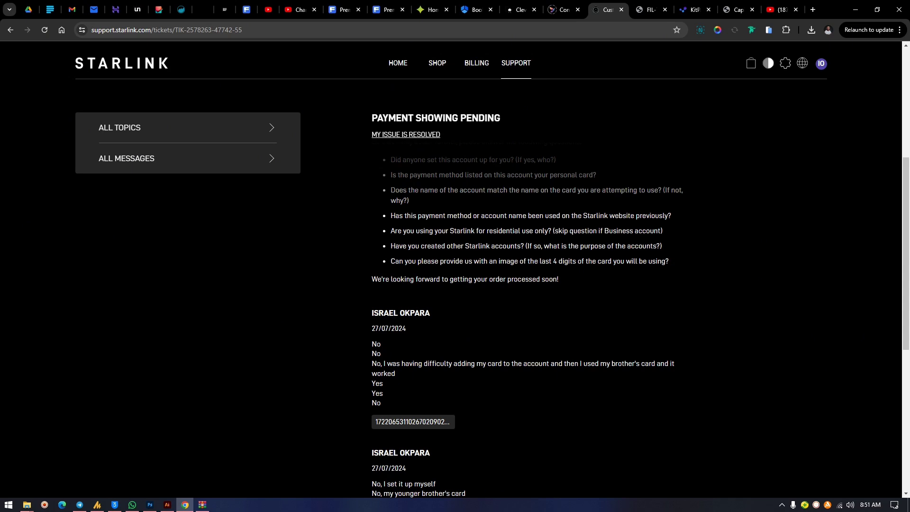
{"action": "scroll", "coordinate": [525, 322], "scroll_direction": "down", "scroll_amount": 2}
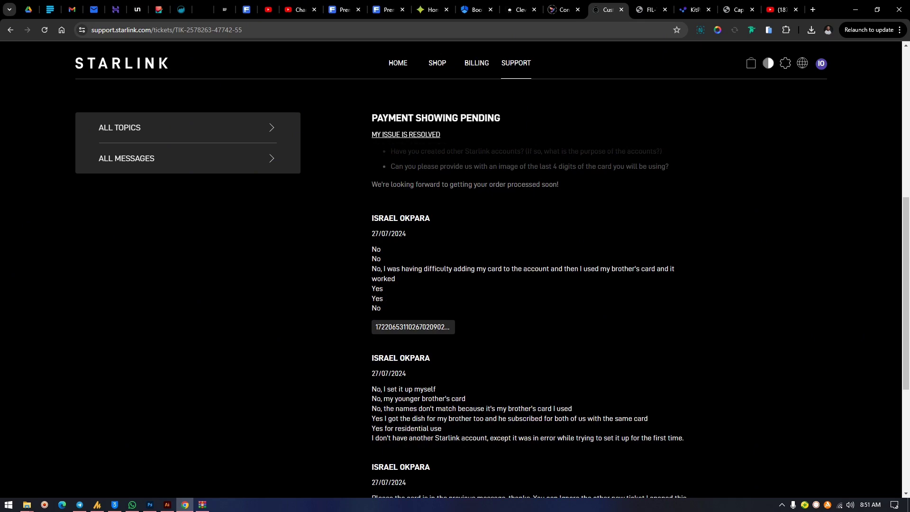
{"action": "scroll", "coordinate": [526, 284], "scroll_direction": "down", "scroll_amount": 3}
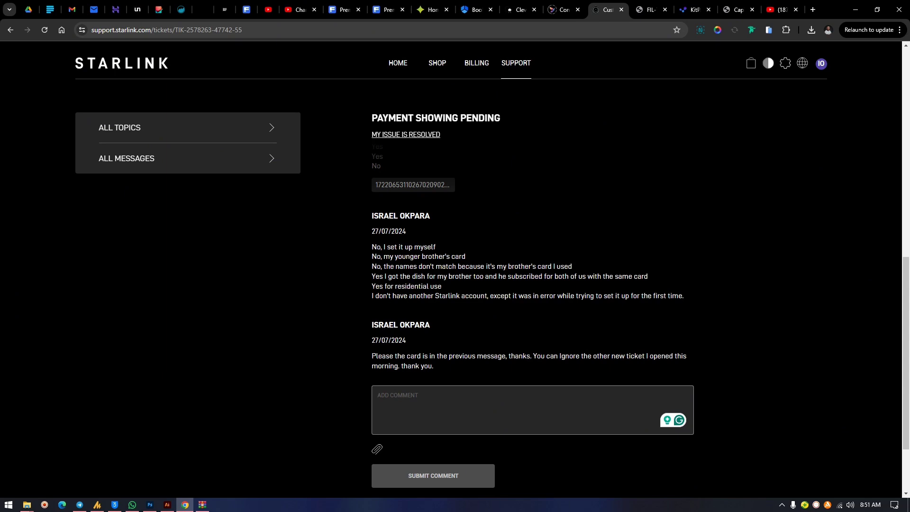
{"action": "left_click_drag", "start_coordinate": [418, 256], "coordinate": [466, 257]}
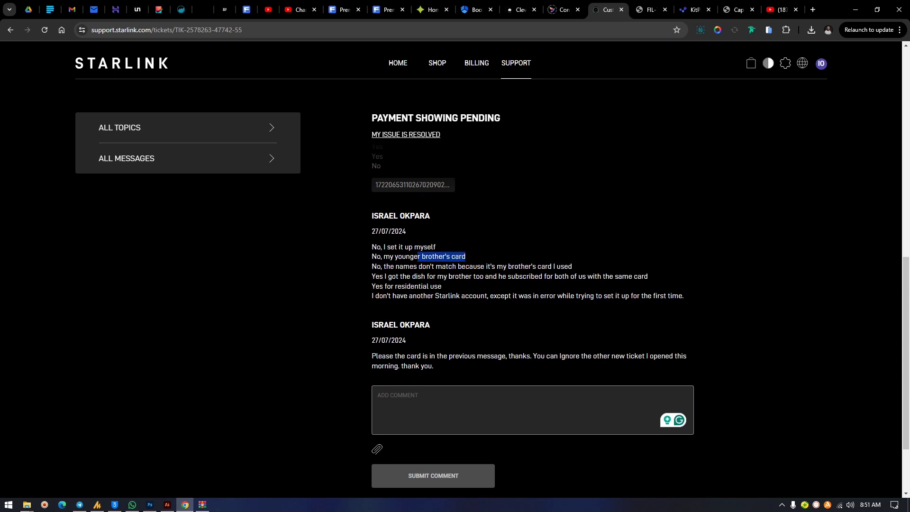
{"action": "scroll", "coordinate": [530, 285], "scroll_direction": "up", "scroll_amount": 2}
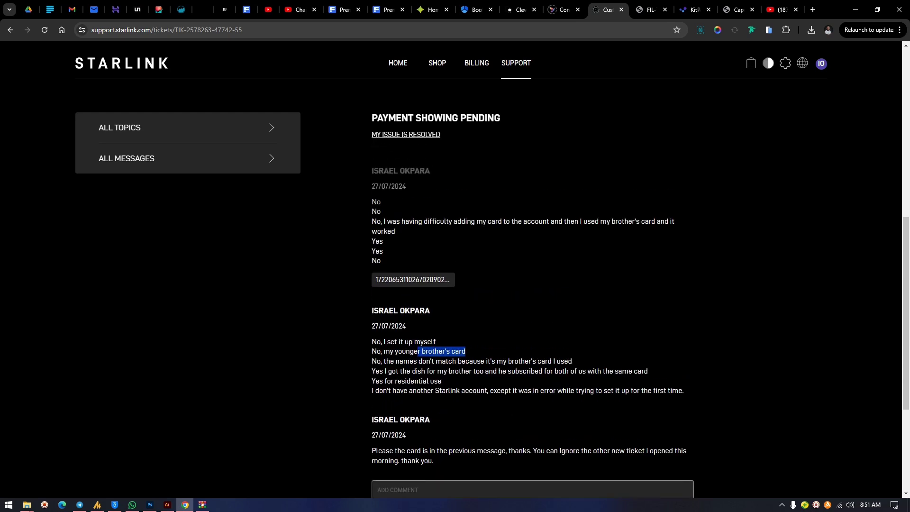
{"action": "left_click", "coordinate": [531, 489]}
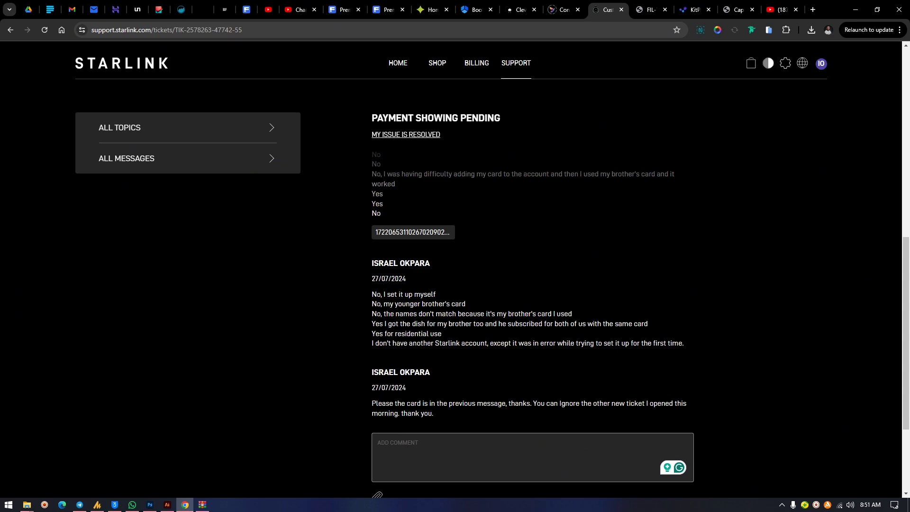
{"action": "left_click_drag", "start_coordinate": [684, 343], "coordinate": [524, 343]}
{"action": "scroll", "coordinate": [531, 284], "scroll_direction": "down", "scroll_amount": 1}
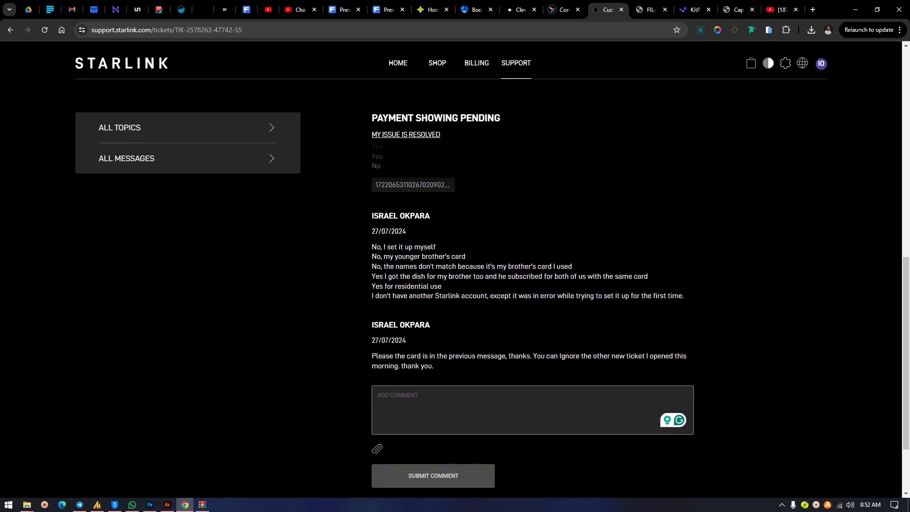
{"action": "left_click_drag", "start_coordinate": [372, 356], "coordinate": [424, 366]}
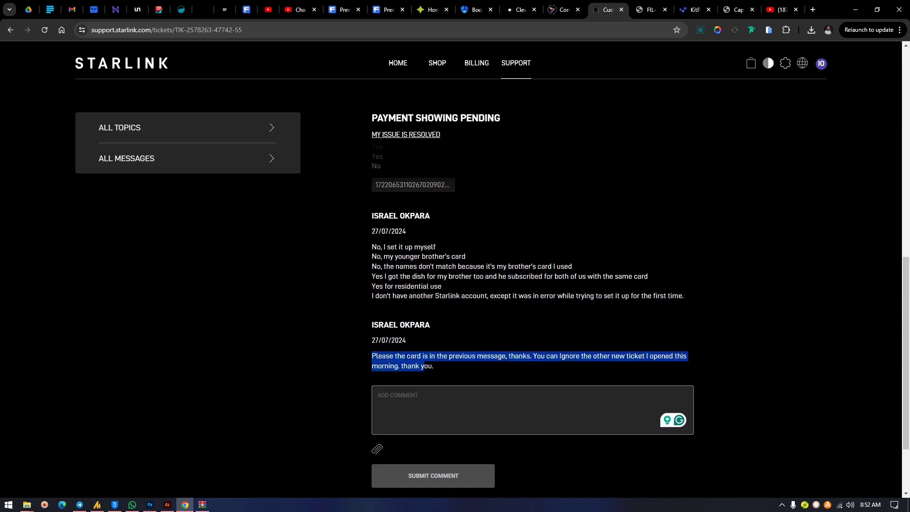
{"action": "left_click", "coordinate": [423, 366]}
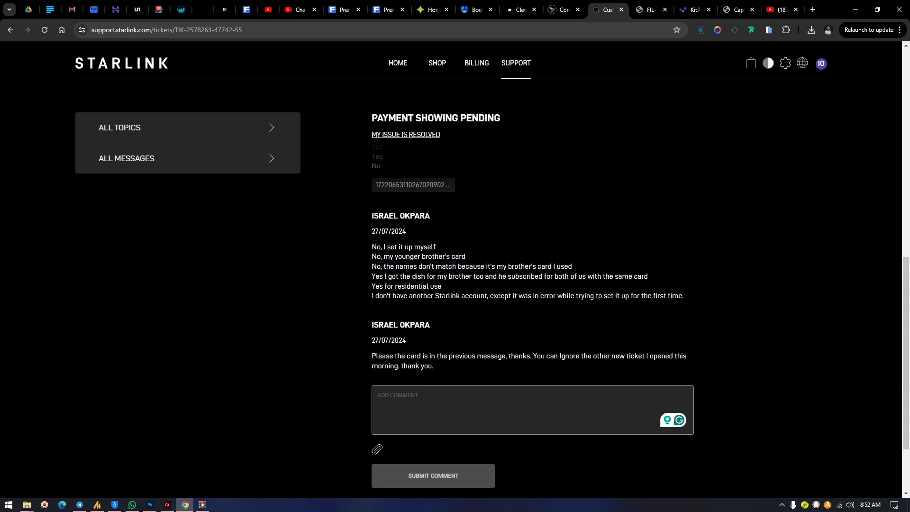
{"action": "left_click", "coordinate": [521, 408]}
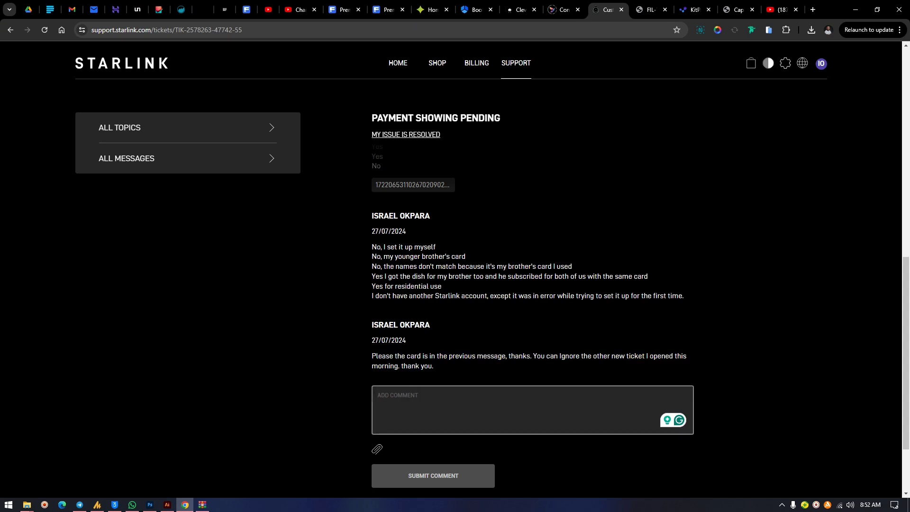